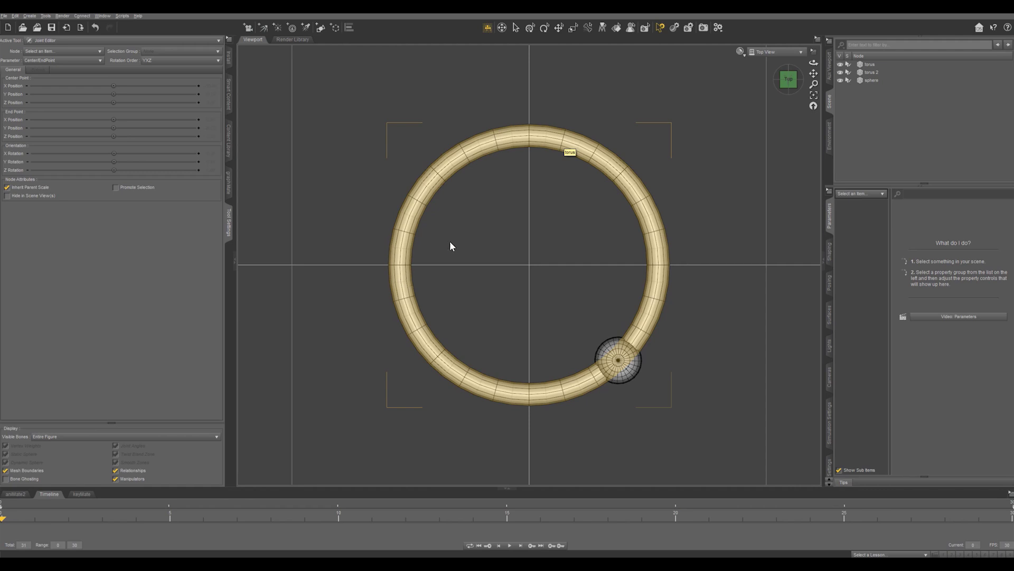
Select the torus in the Scene pane
click(870, 64)
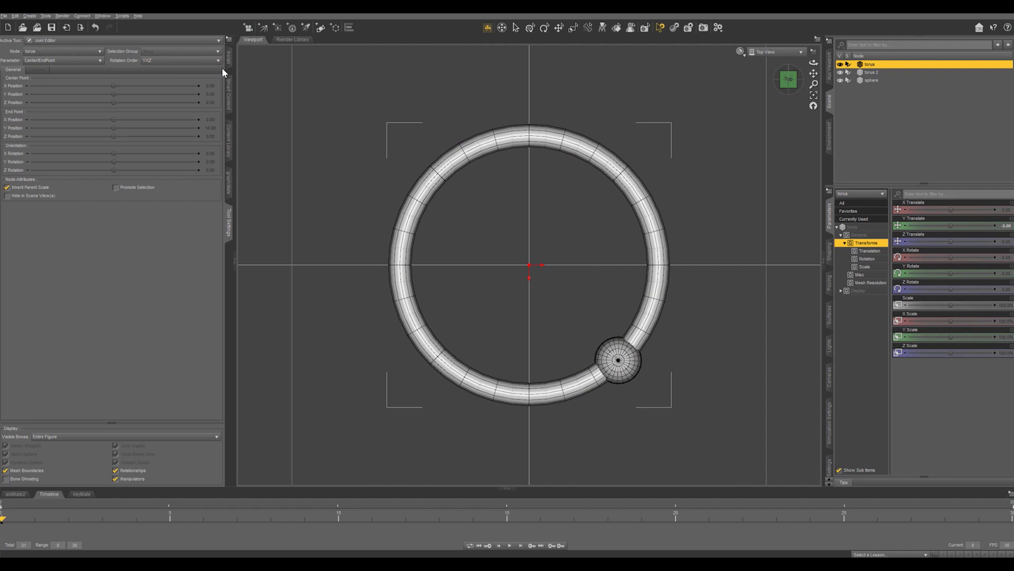
Enter the Geometry Editor with polygon selection and select polygons along the torus's upper-left arc
click(140, 42)
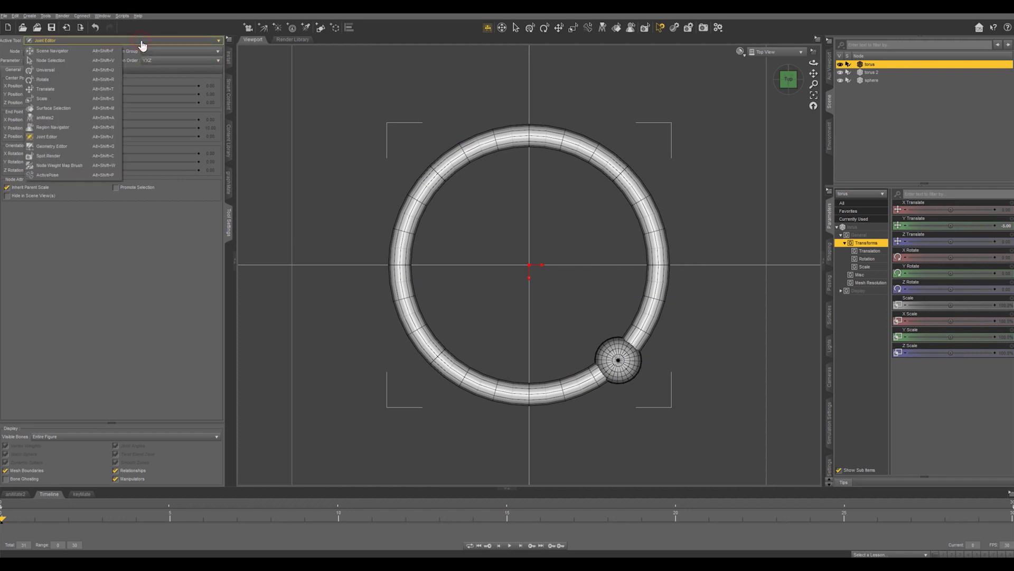
click(68, 147)
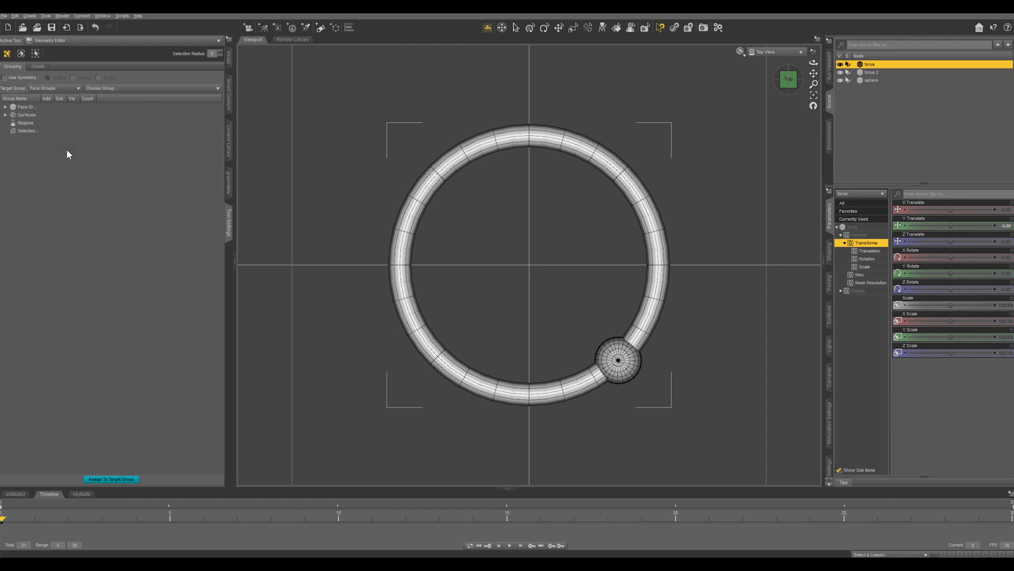
click(7, 55)
click(511, 128)
mouse_move(485, 151)
mouse_down()
mouse_move(451, 155)
mouse_move(455, 172)
mouse_move(416, 182)
mouse_move(416, 220)
mouse_up()
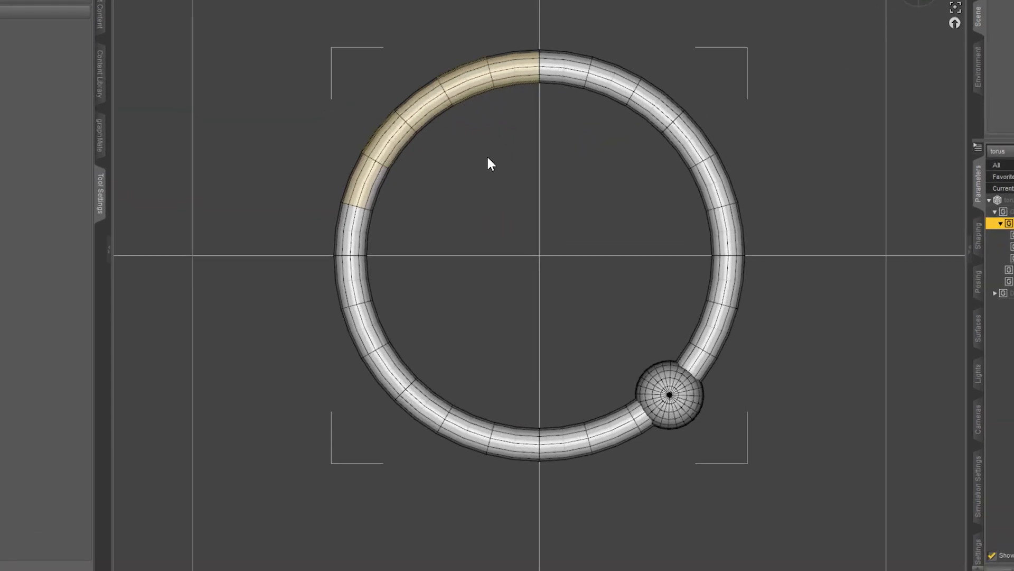
Switch to Marquee Selection and box-select the polygons covering the torus's upper-left quarter
right_click(494, 198)
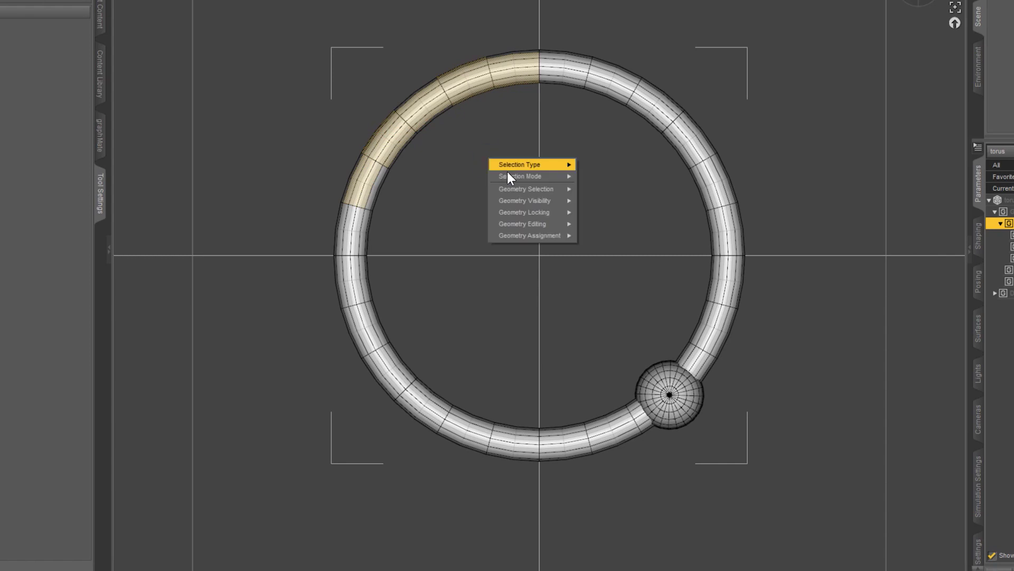
mouse_move(516, 179)
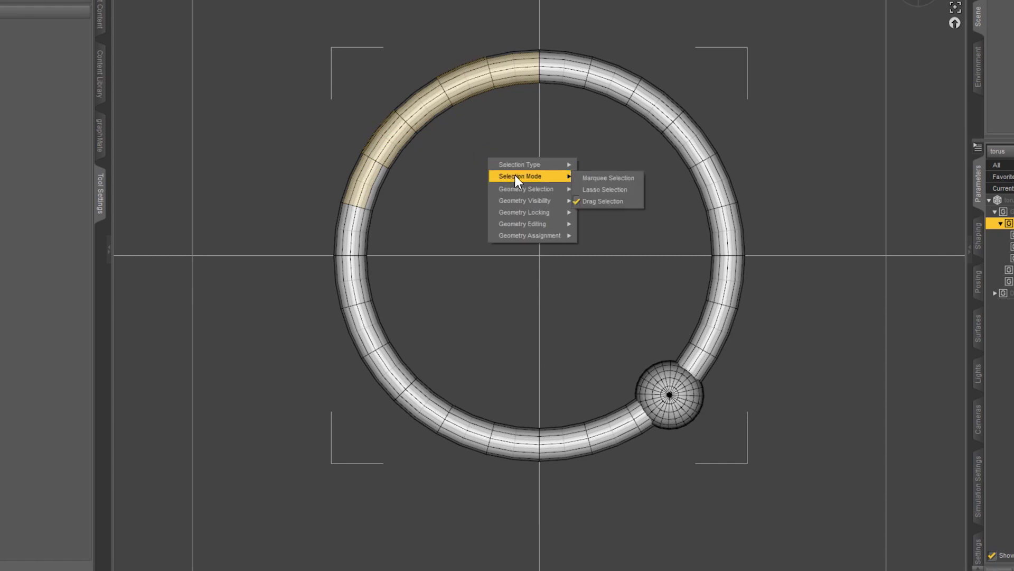
click(601, 178)
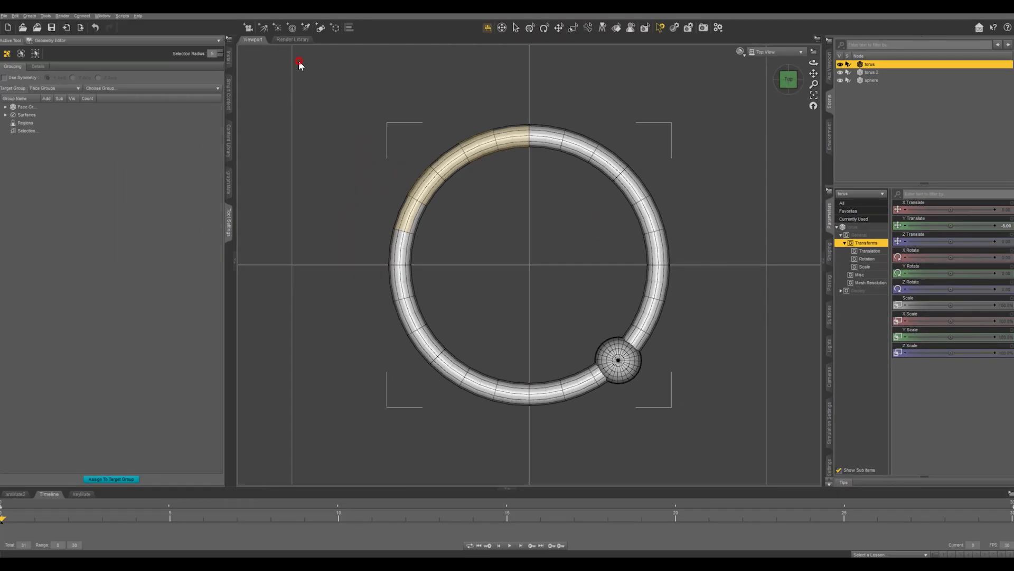
drag(299, 61, 438, 201)
drag(576, 308, 577, 308)
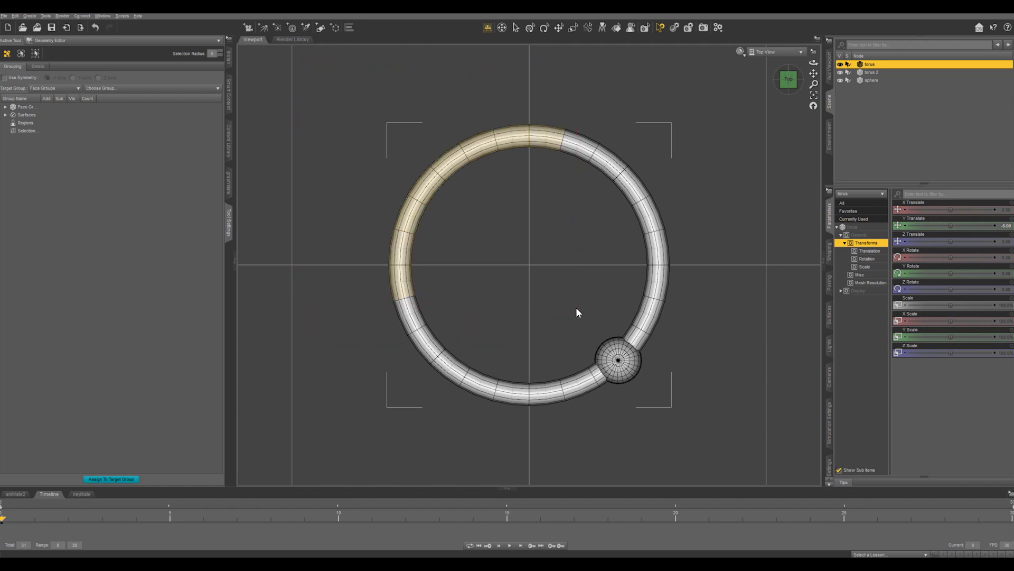
Switch to Perspective View and orbit around the ring and sphere
key(ctrl+u)
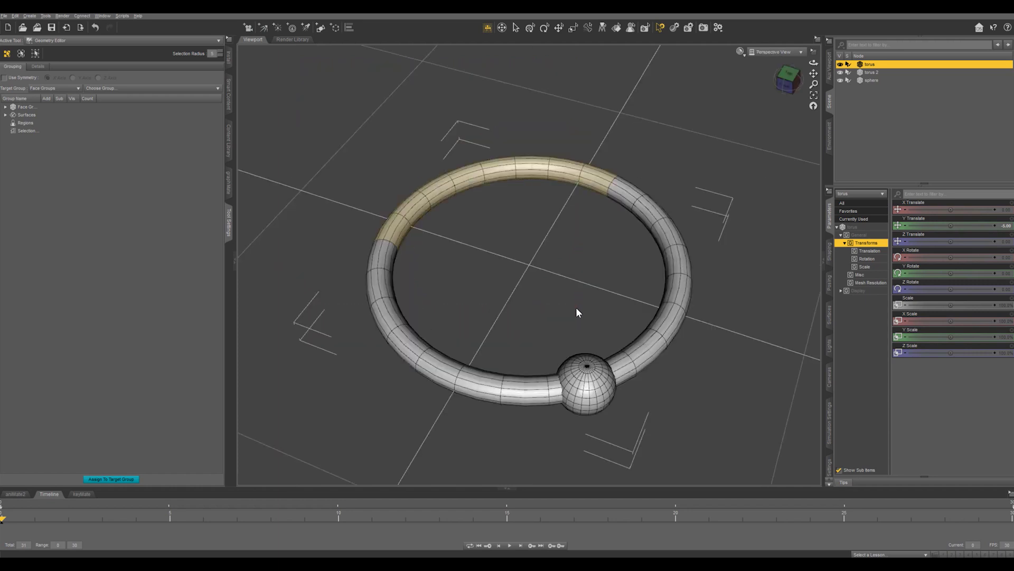
alt+drag(576, 306, 581, 327)
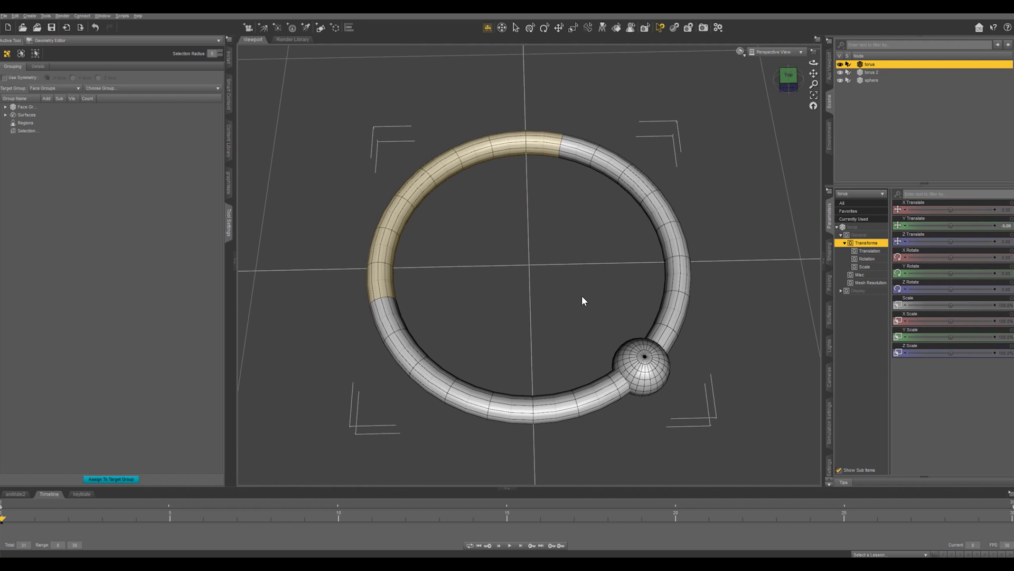
Hide the selected upper-left arc polygons, then return to the Universal tool
right_click(540, 267)
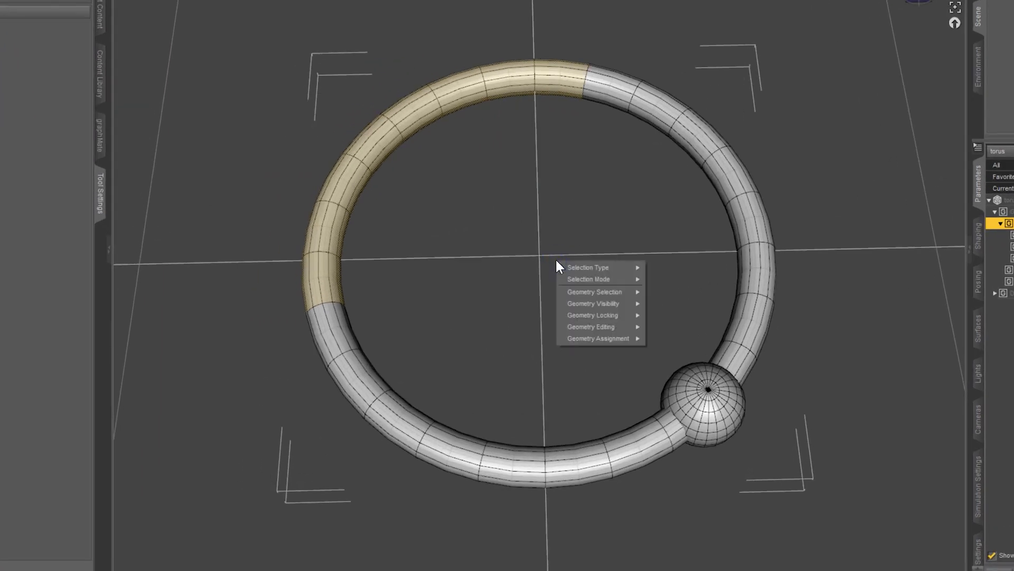
mouse_move(604, 305)
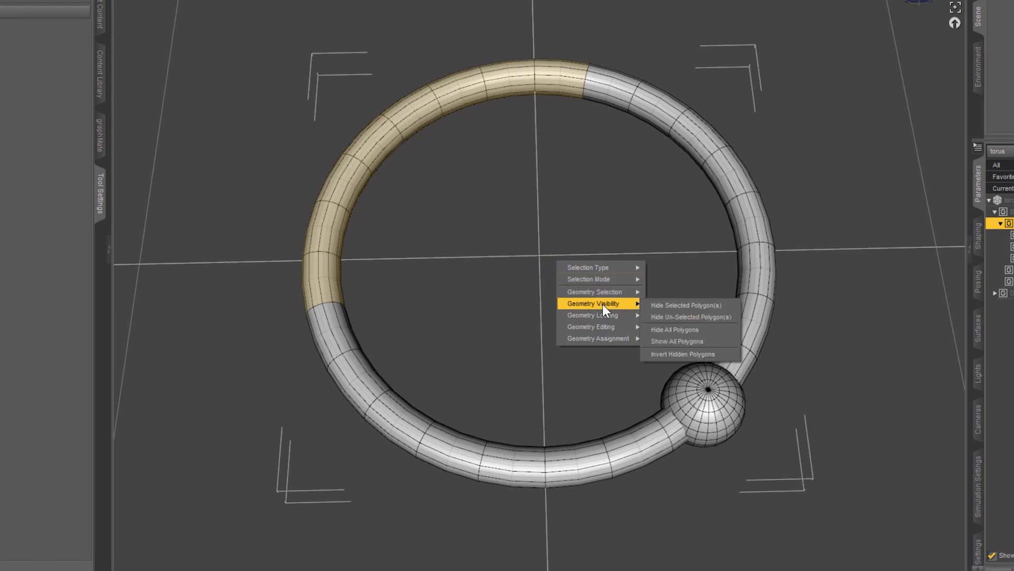
click(659, 305)
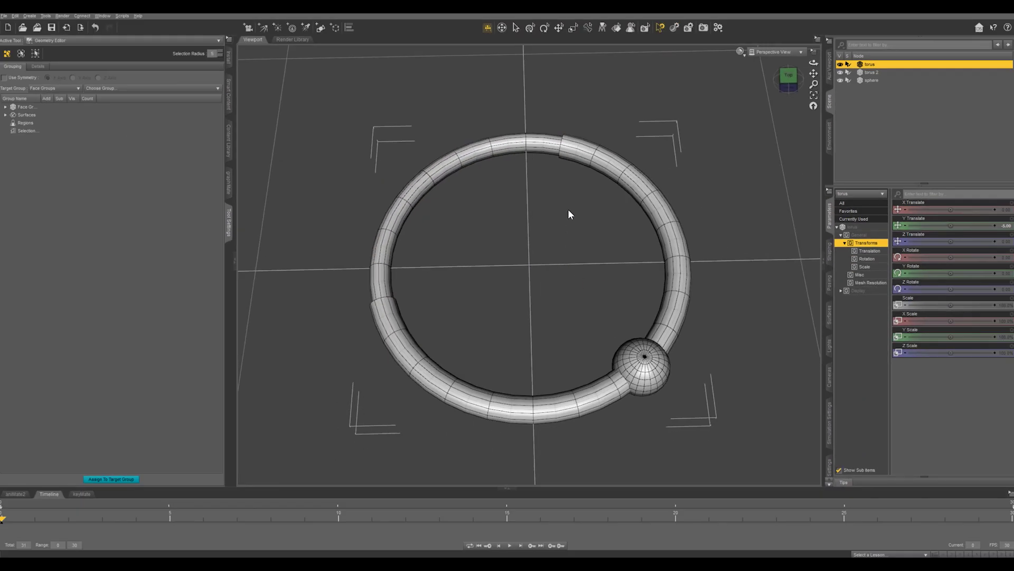
mouse_move(570, 201)
alt+mouse_down()
mouse_move(572, 259)
mouse_move(571, 206)
alt+mouse_up()
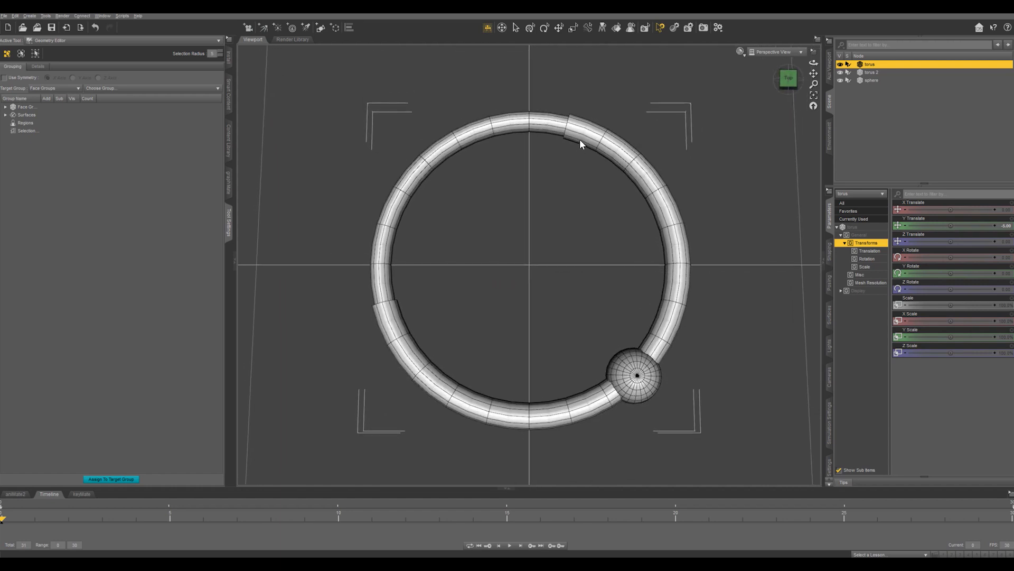
key(ctrl+u)
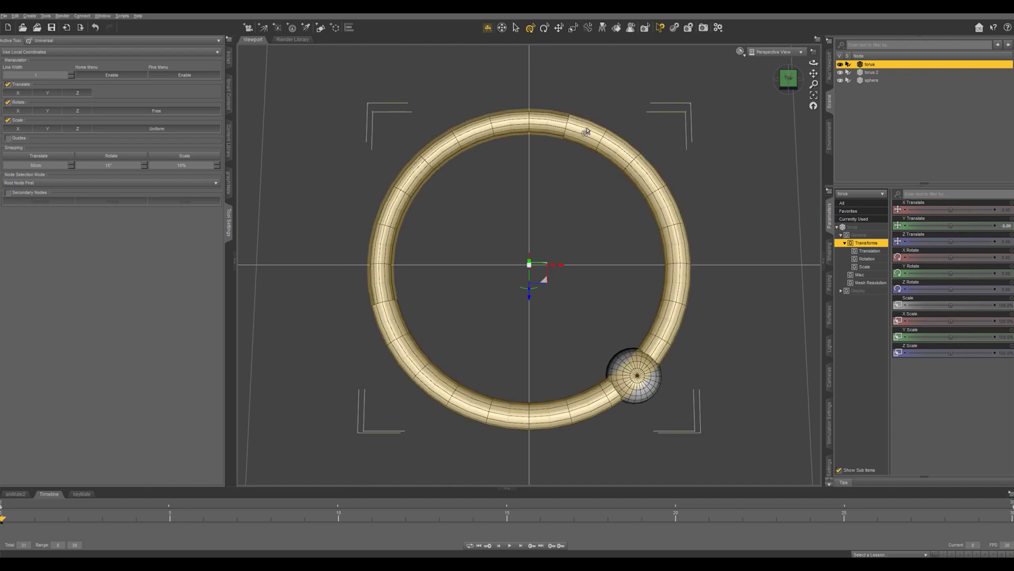
Delete the torus's 96 hidden polygons via Geometry Editing, confirming Yes, then return to the Universal tool
click(122, 47)
click(61, 148)
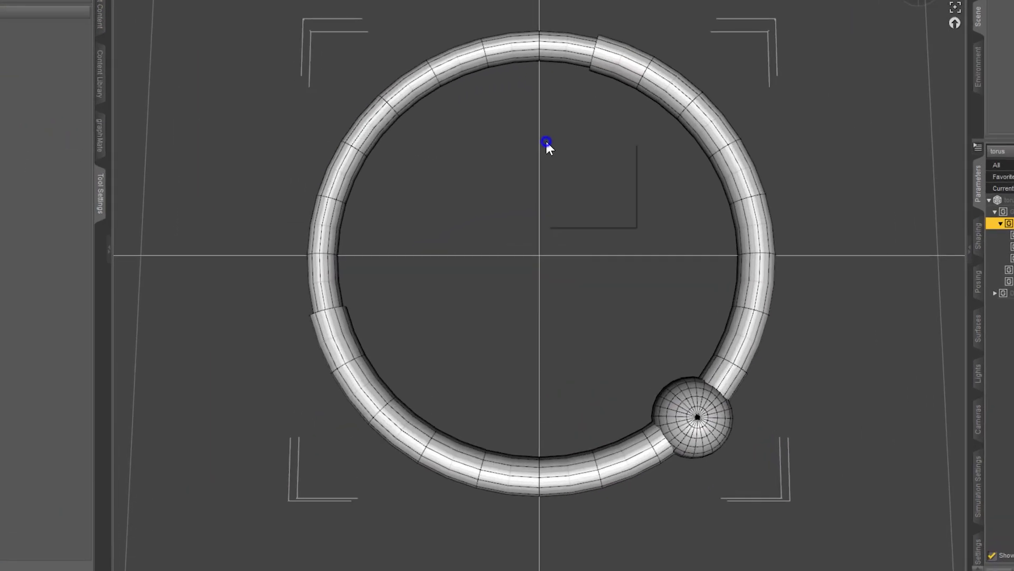
right_click(534, 187)
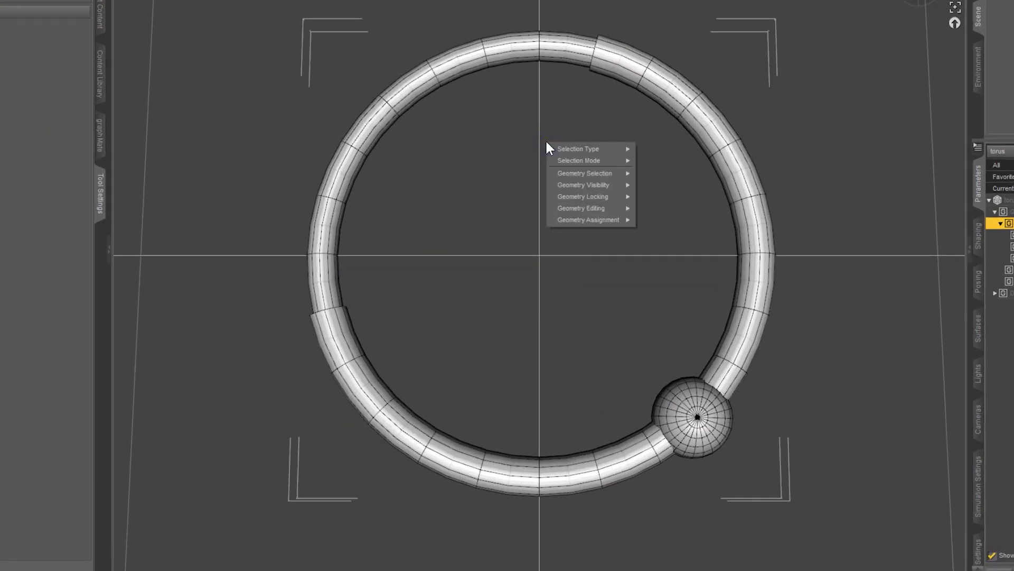
mouse_move(598, 209)
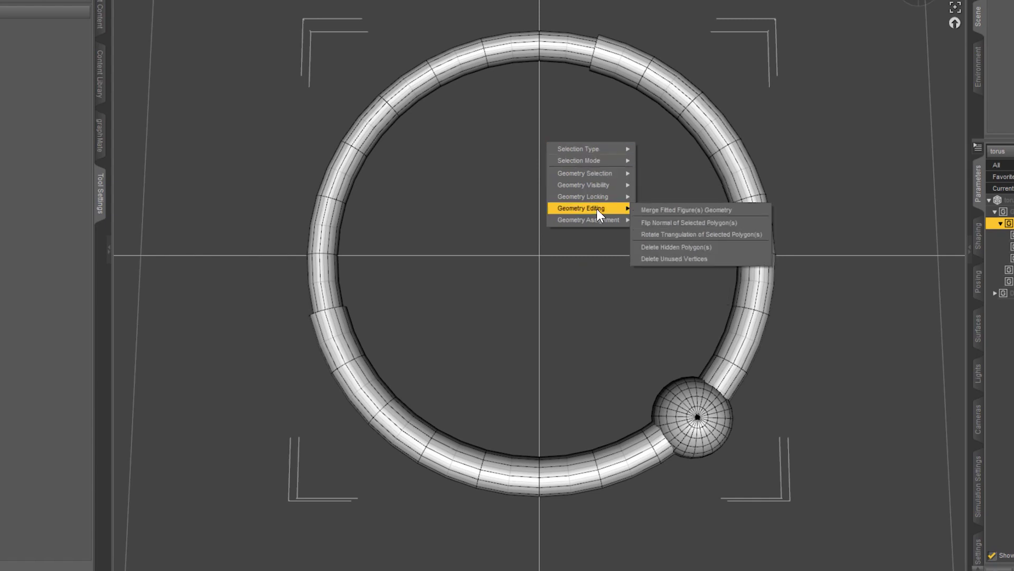
click(675, 246)
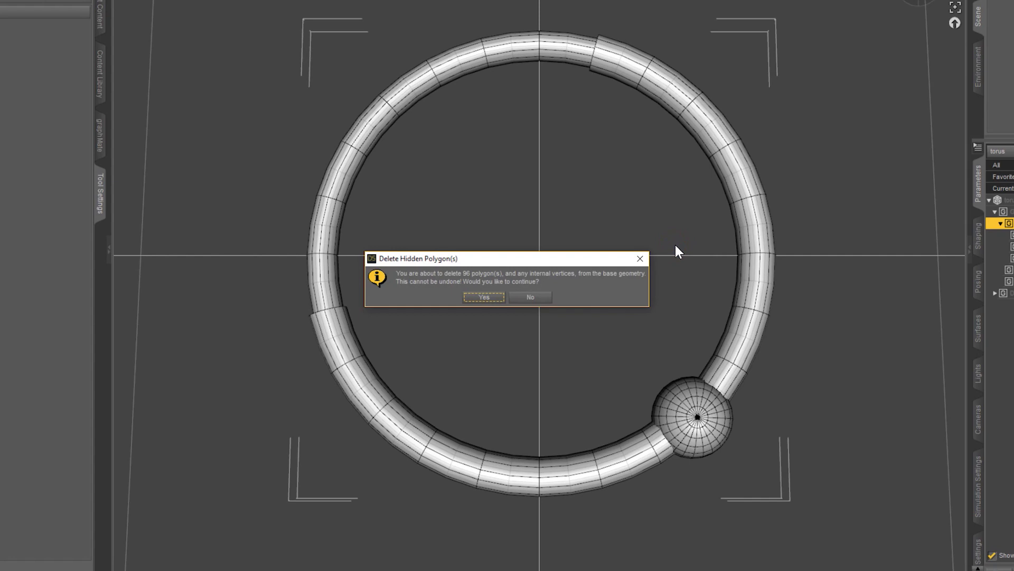
key(Return)
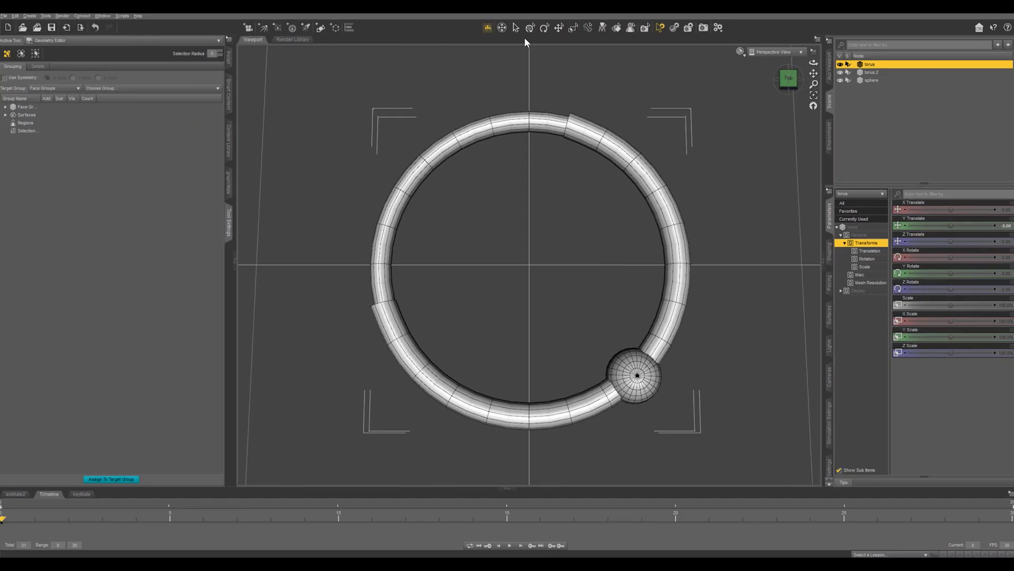
click(530, 28)
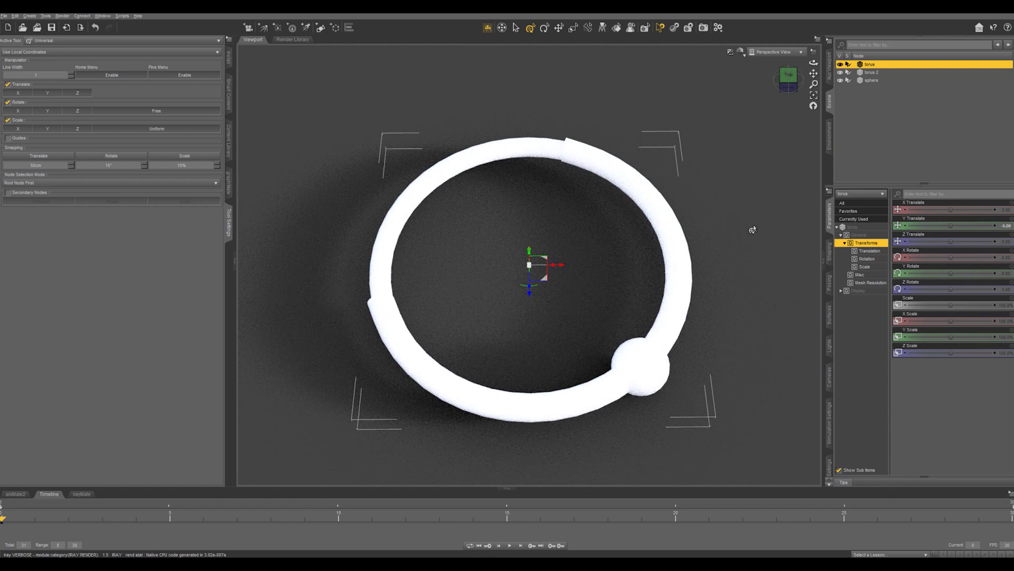
Apply the AQ Scaled Gold shader preset to the torus surface
click(833, 319)
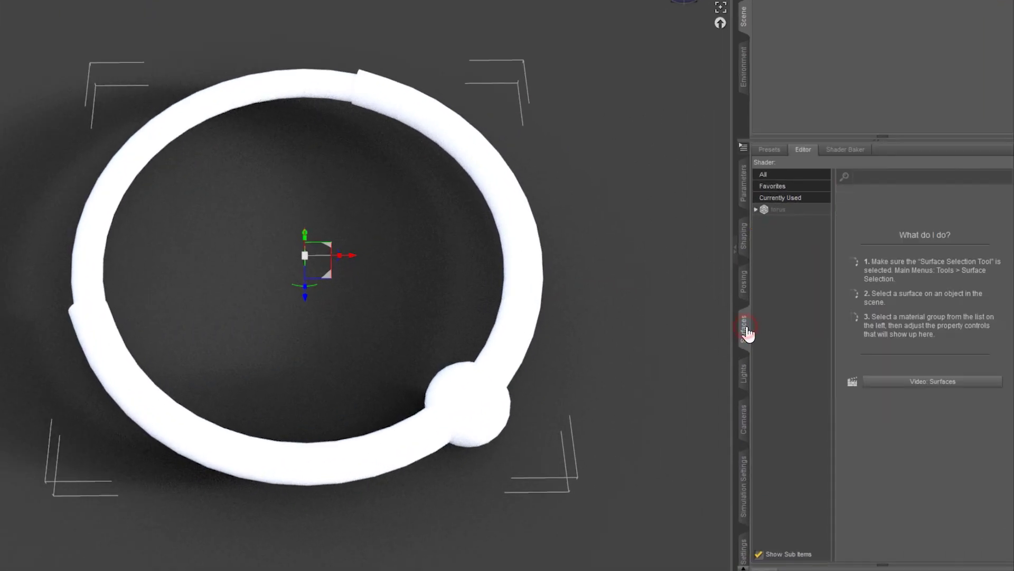
click(778, 210)
click(770, 151)
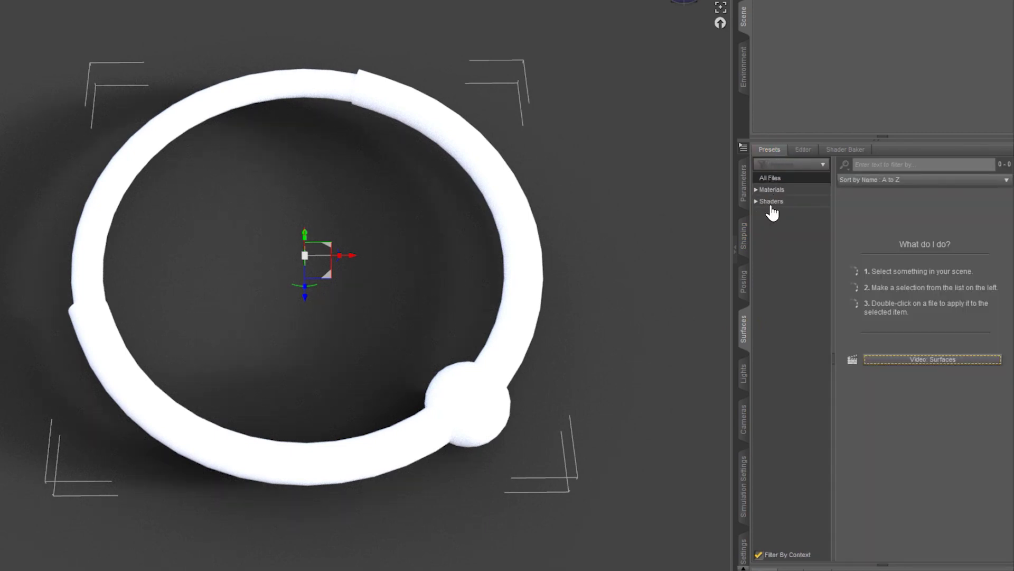
click(771, 206)
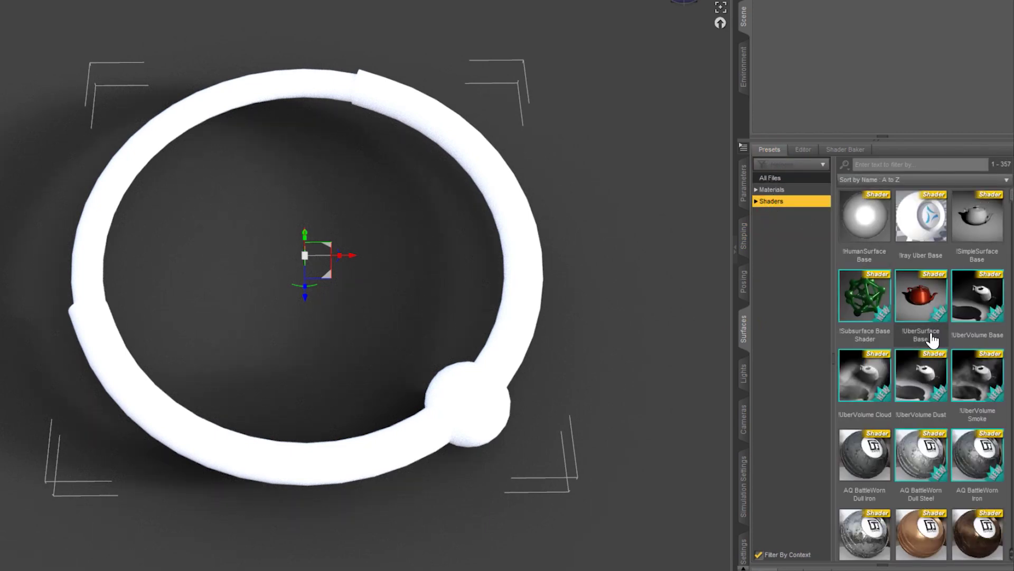
scroll(932, 339, down, 10)
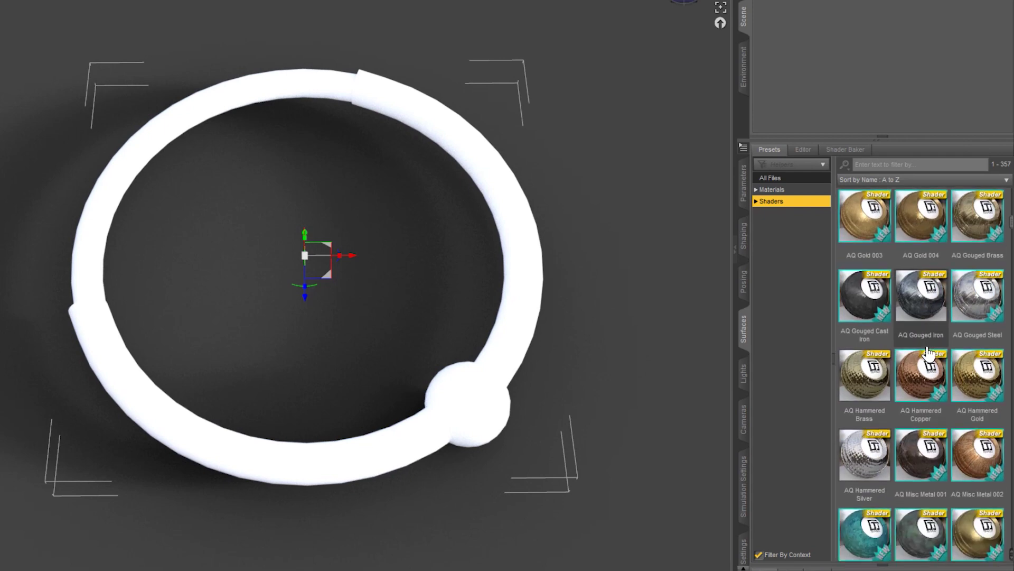
scroll(929, 353, down, 6)
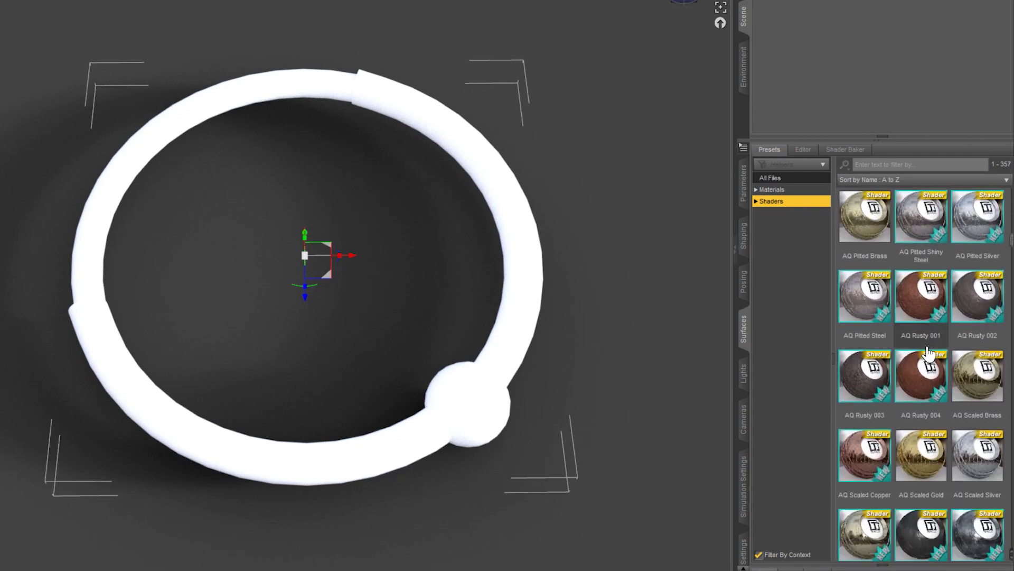
double_click(929, 462)
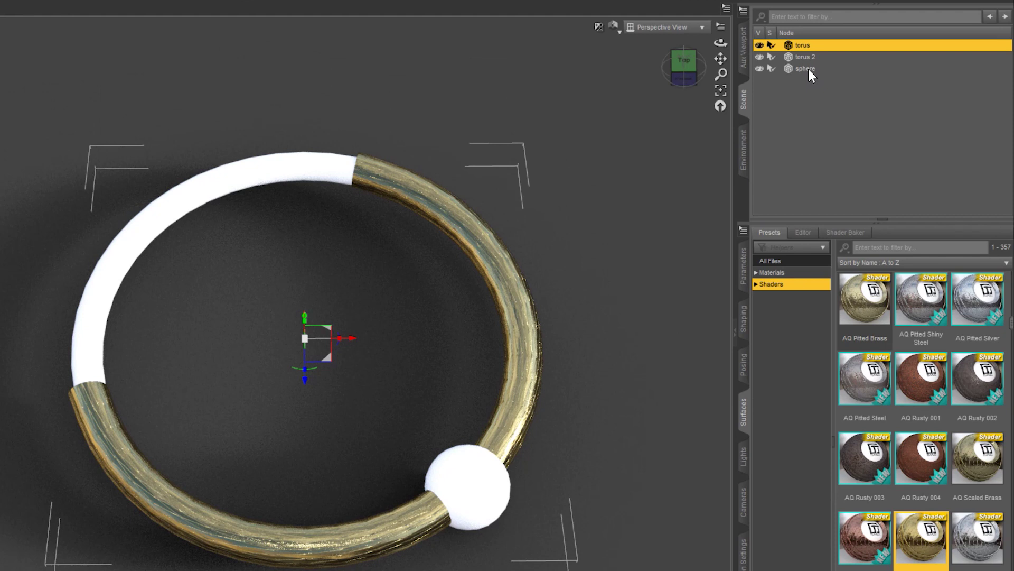
Select the sphere and apply AQ Scaled Gold, filtering shader presets by 'sca'
click(808, 69)
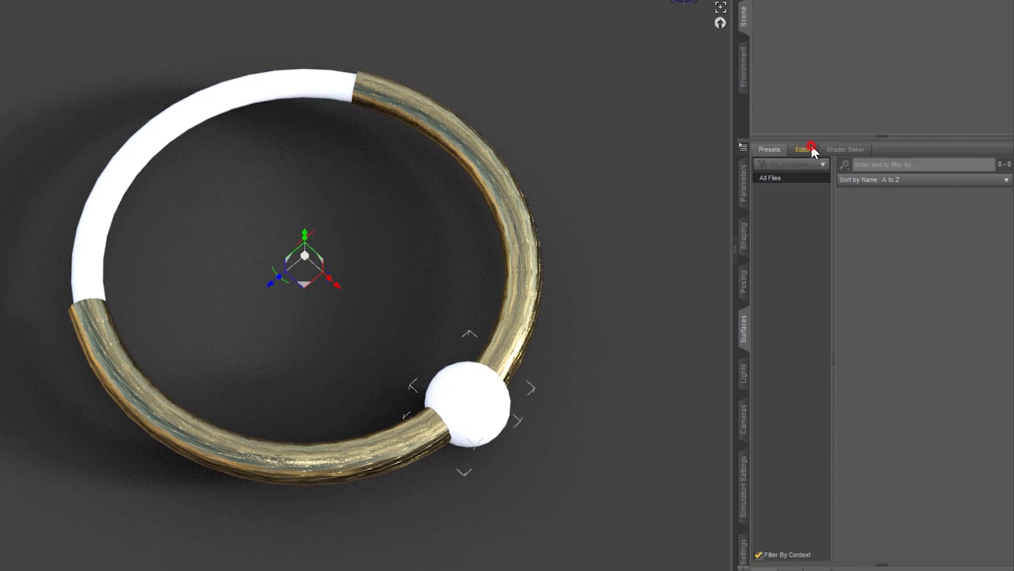
click(804, 208)
click(786, 274)
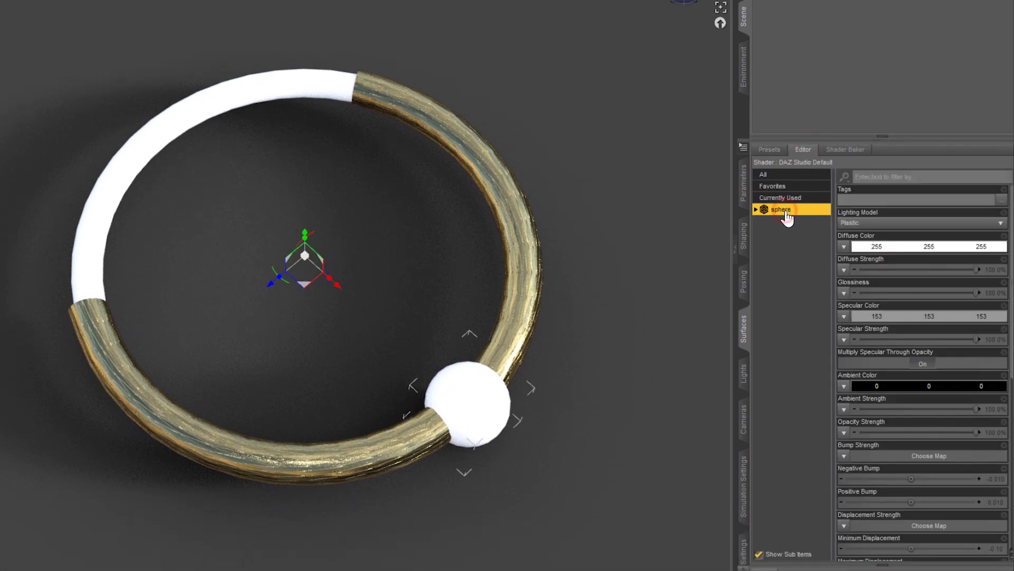
click(769, 149)
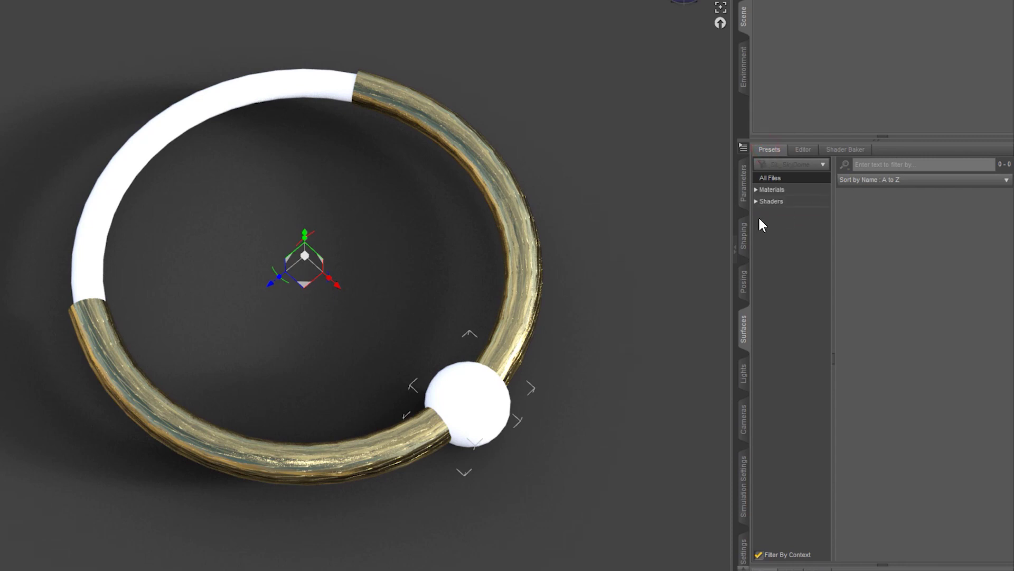
click(771, 205)
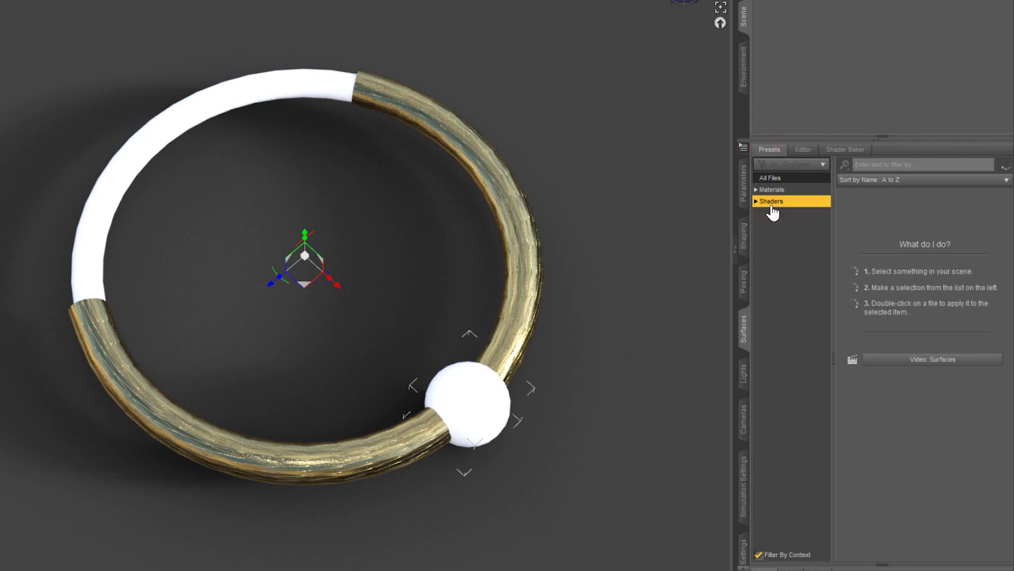
click(915, 161)
text(scale)
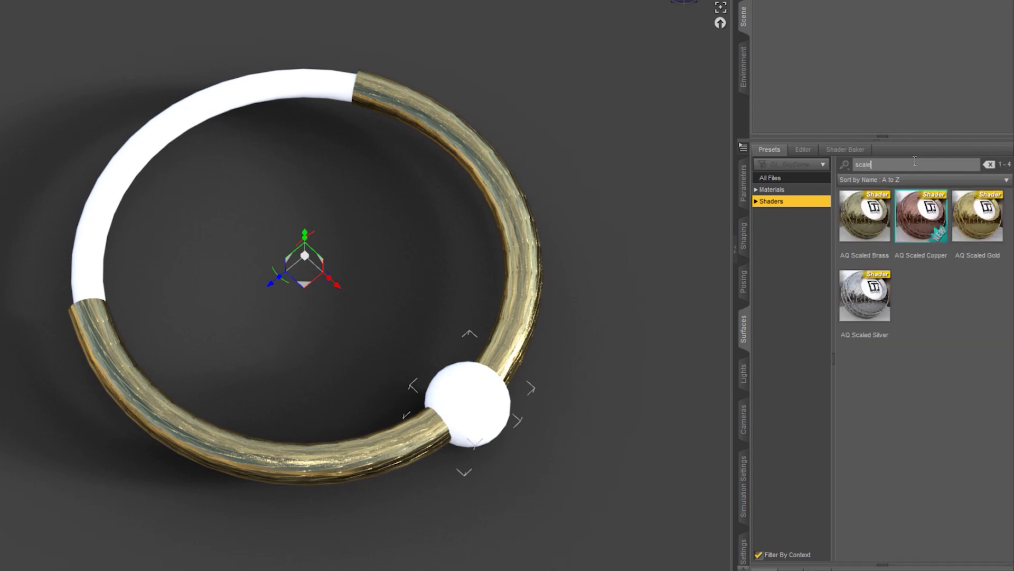
double_click(978, 211)
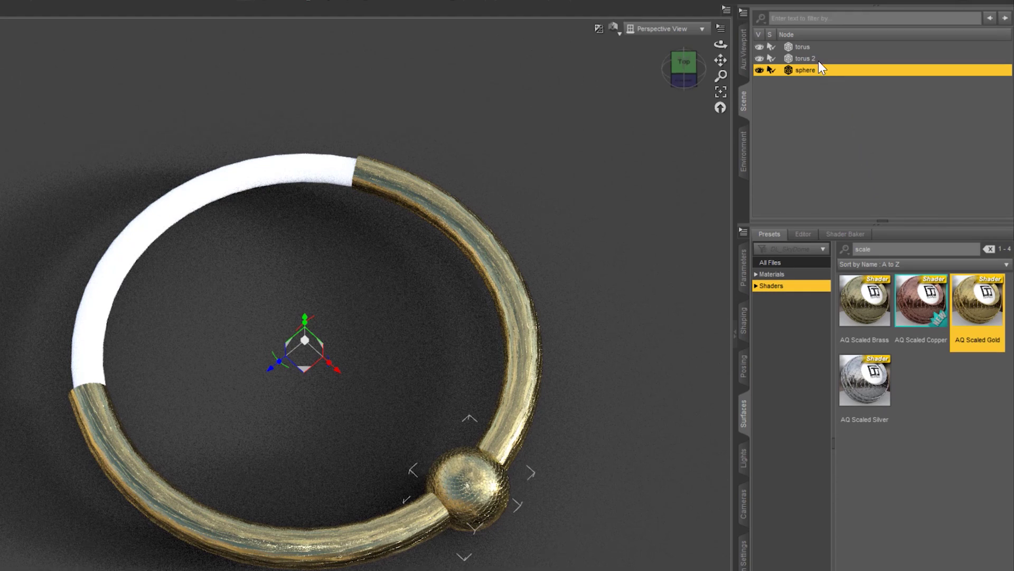
Select torus 2 and apply the AQ Scaled Silver shader preset to its surface
click(814, 60)
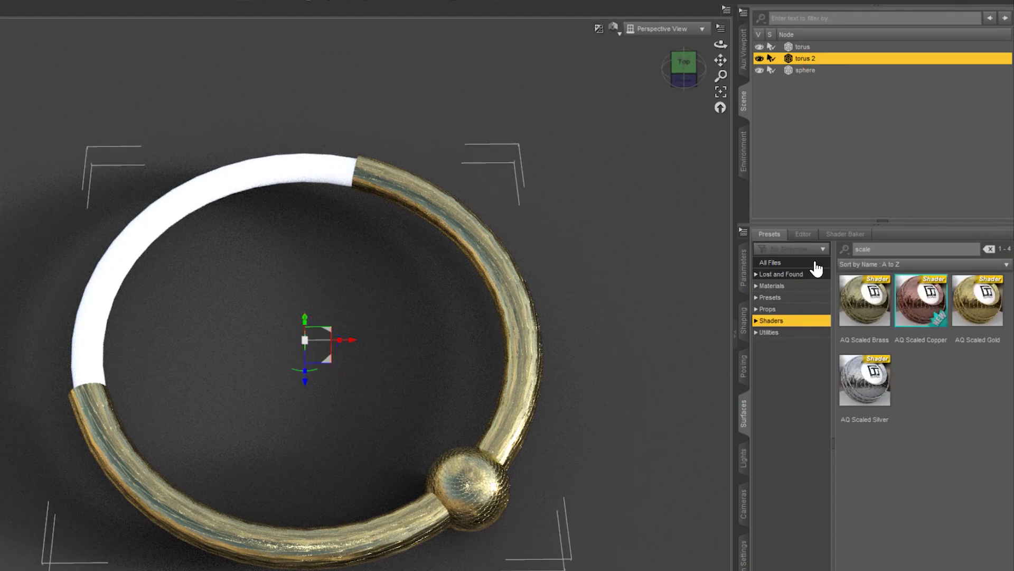
click(803, 234)
click(792, 296)
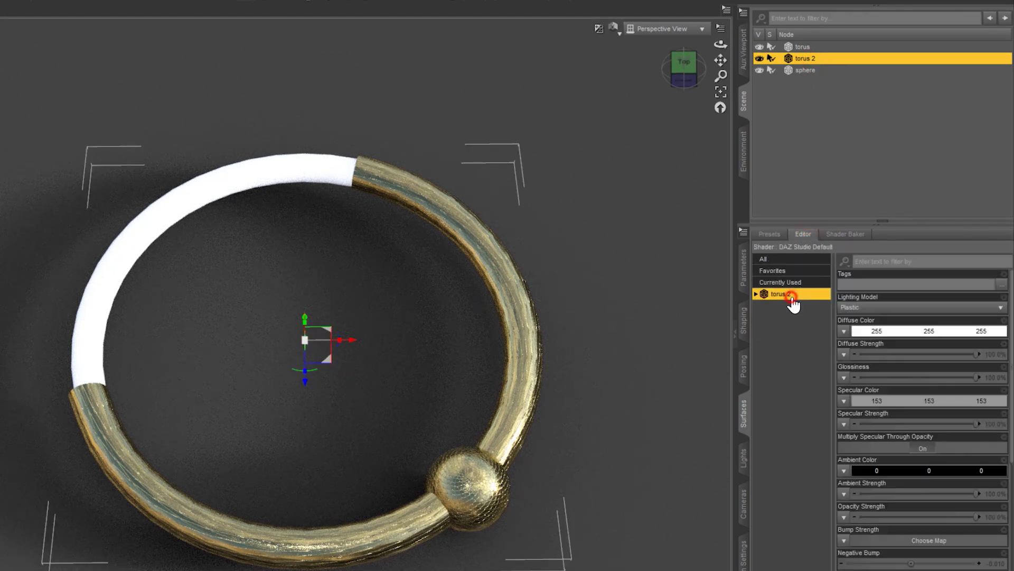
click(779, 233)
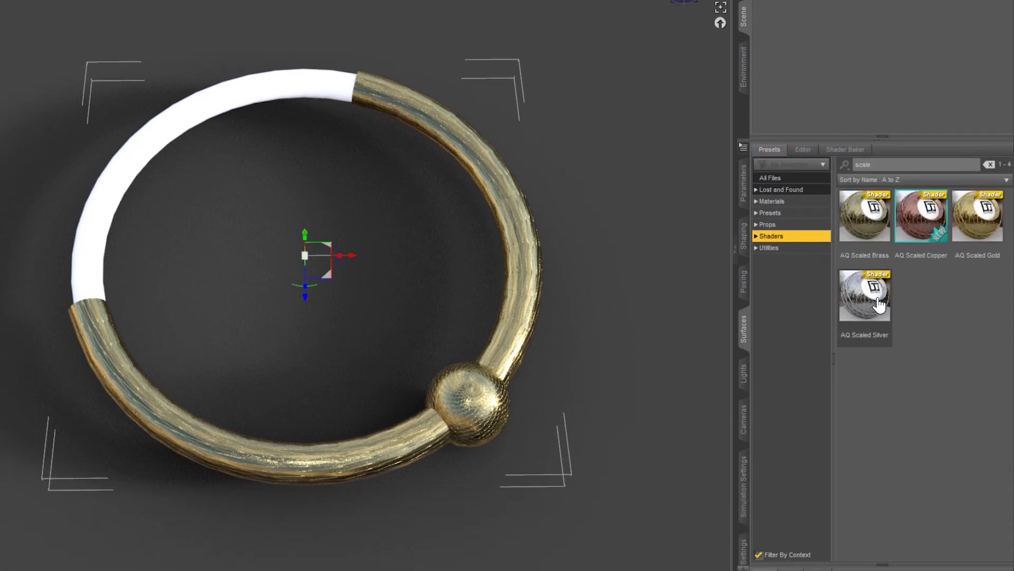
double_click(879, 305)
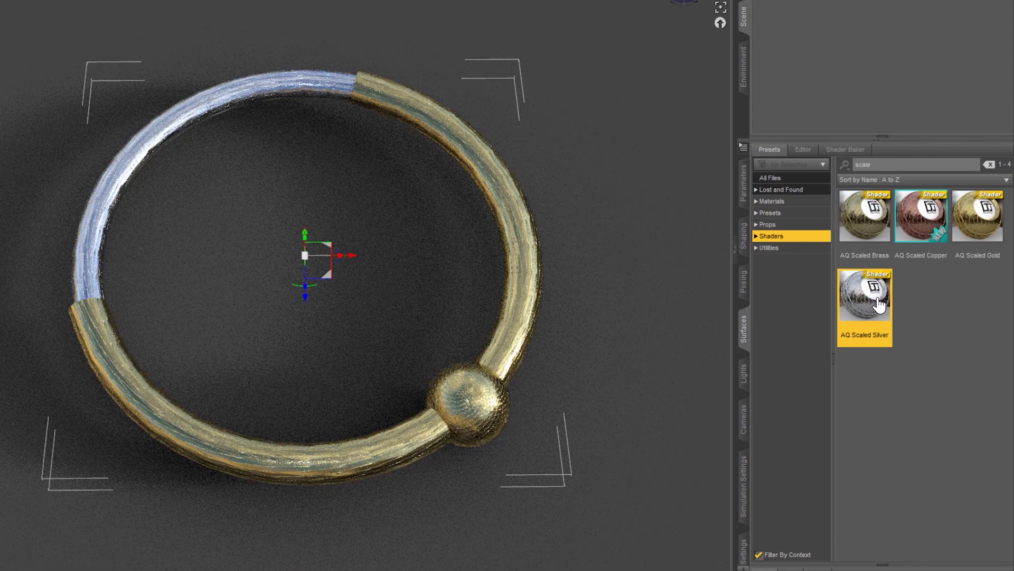
click(464, 378)
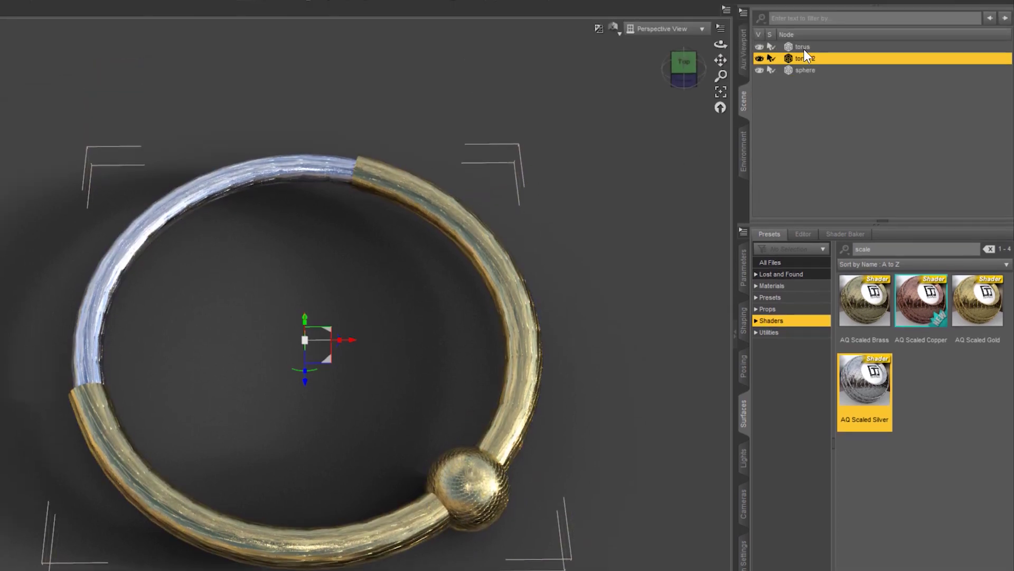
Set the gold torus surface's Horizontal Tiles to 20 in the Surfaces editor
click(804, 50)
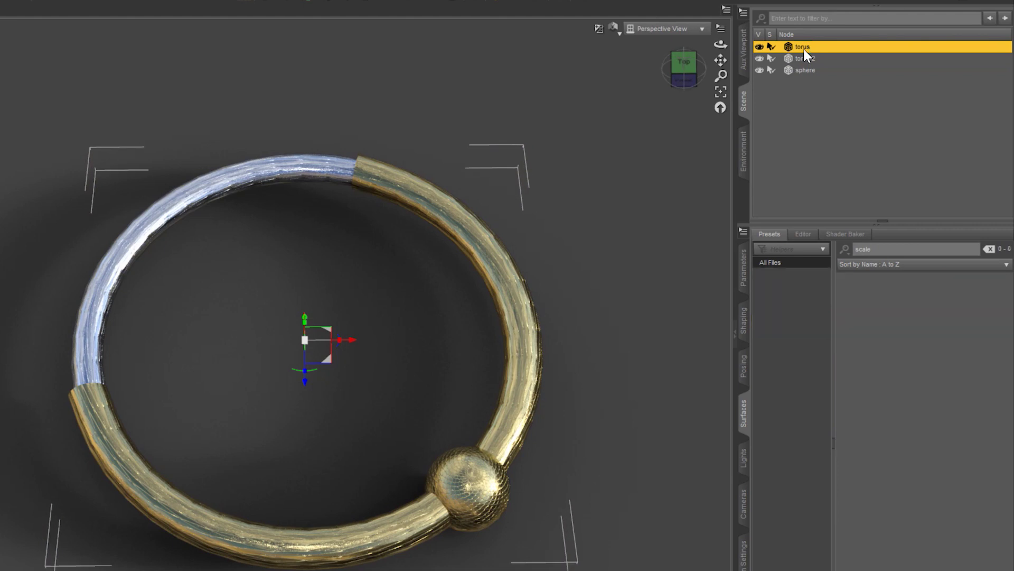
click(803, 234)
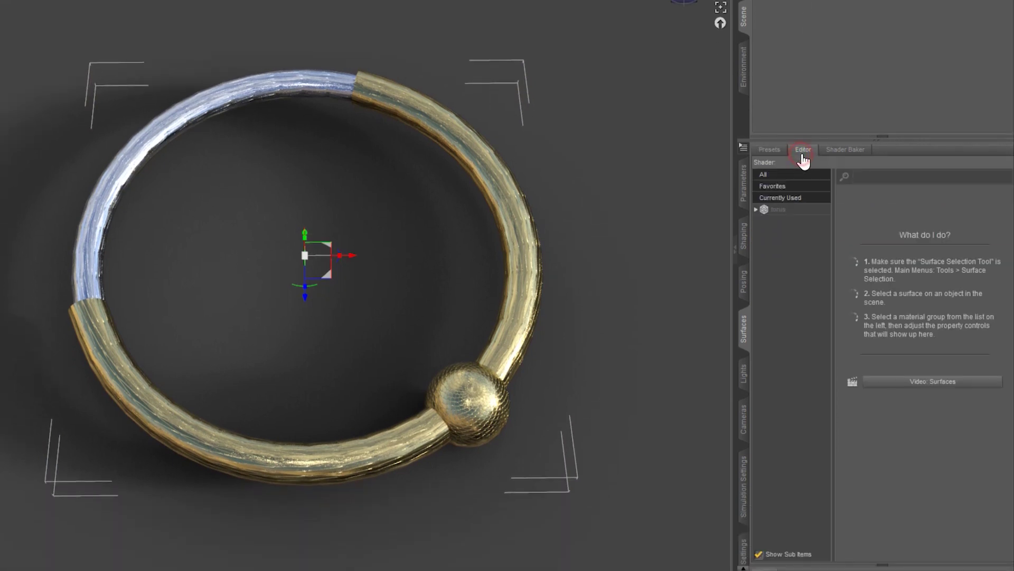
click(780, 297)
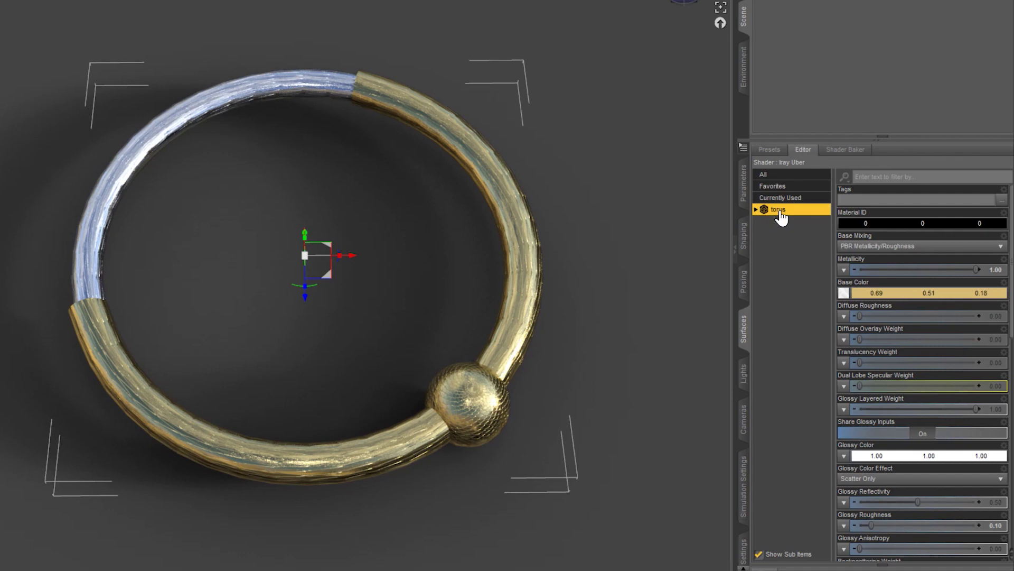
scroll(908, 344, down, 10)
scroll(908, 344, down, 2)
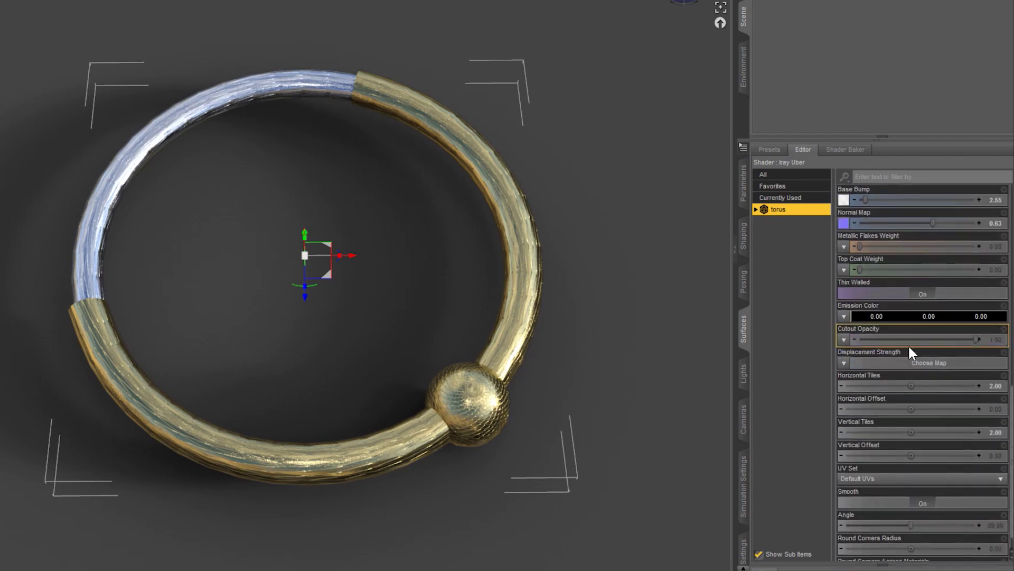
click(993, 387)
text(20)
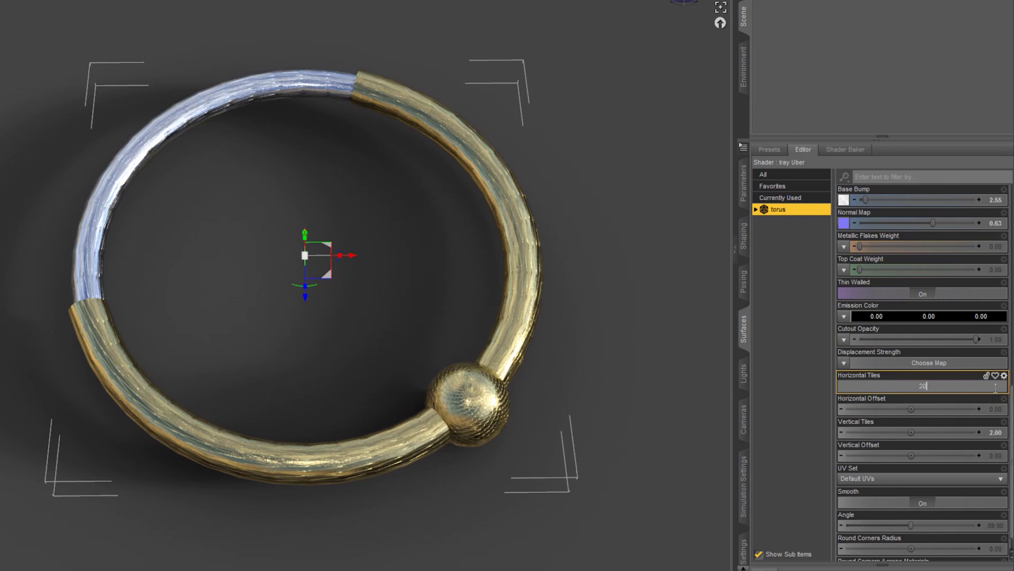
key(Return)
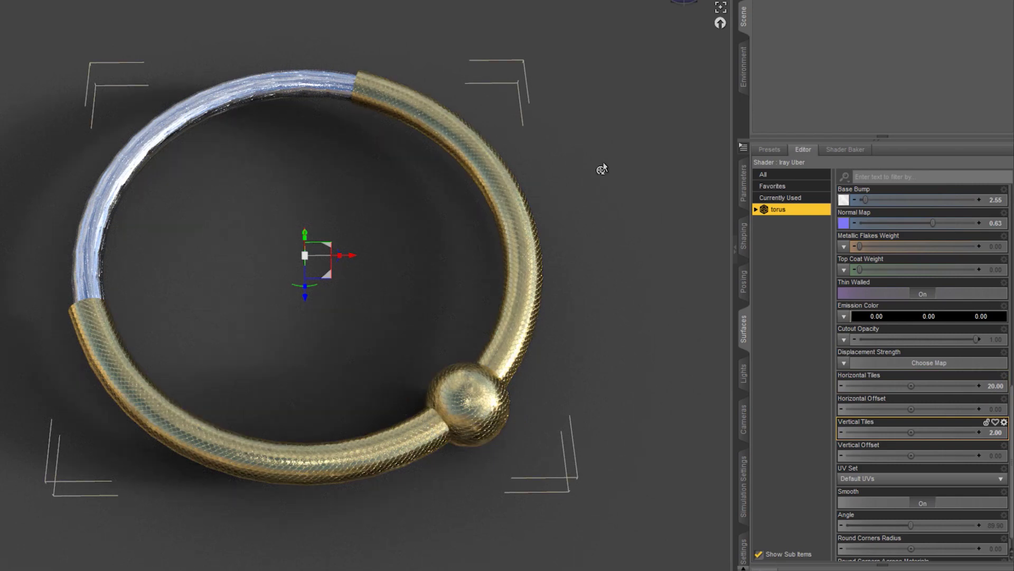
Set the torus 2 surface's Horizontal Tiles to 20 to match the gold section
click(822, 4)
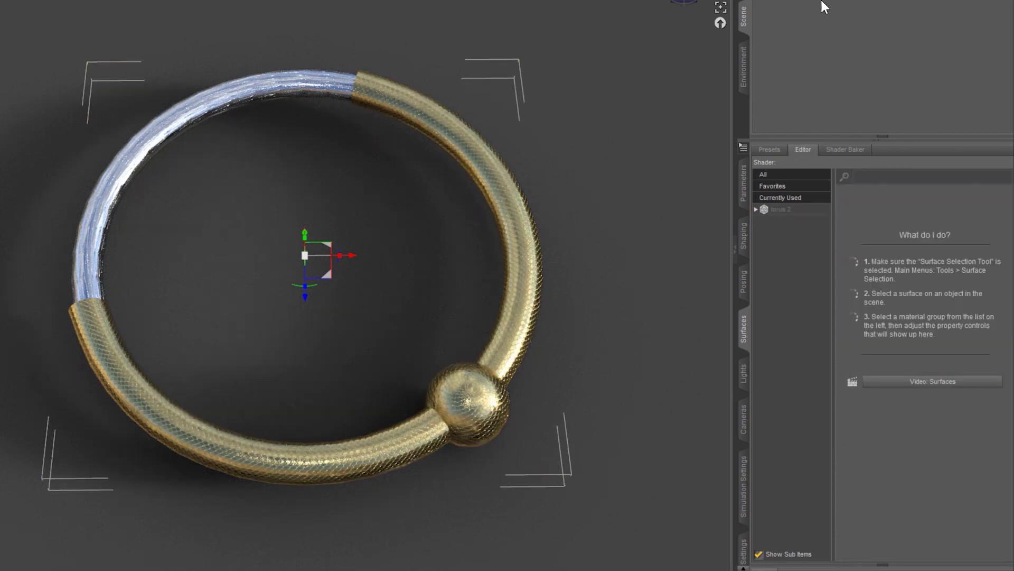
click(791, 210)
scroll(937, 379, down, 5)
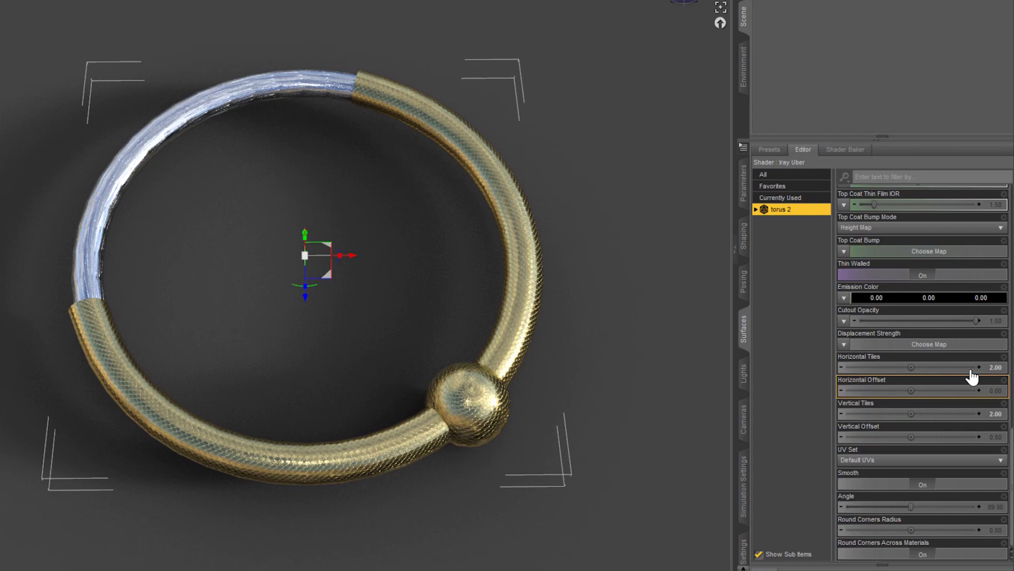
click(995, 367)
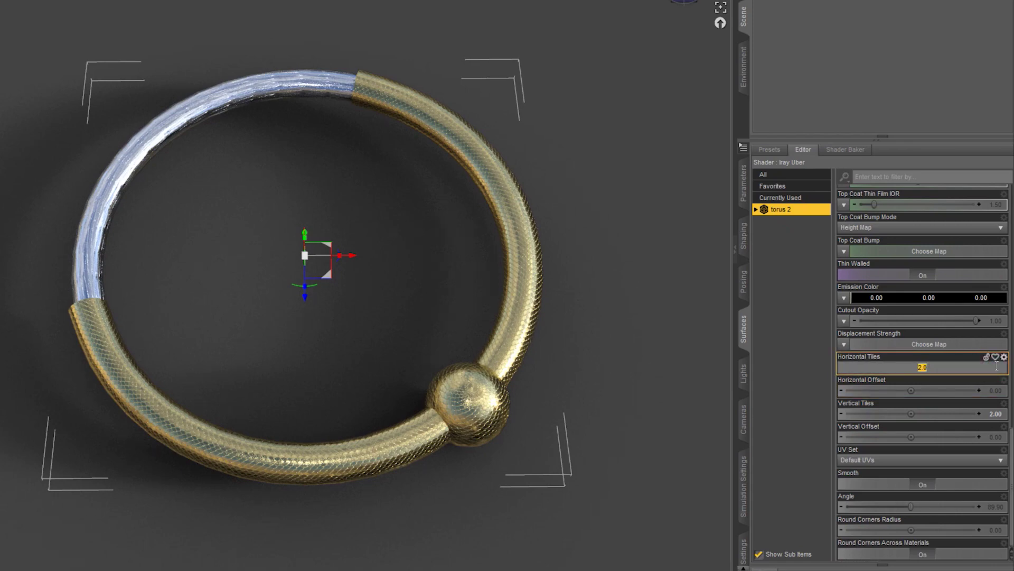
text(20)
key(Return)
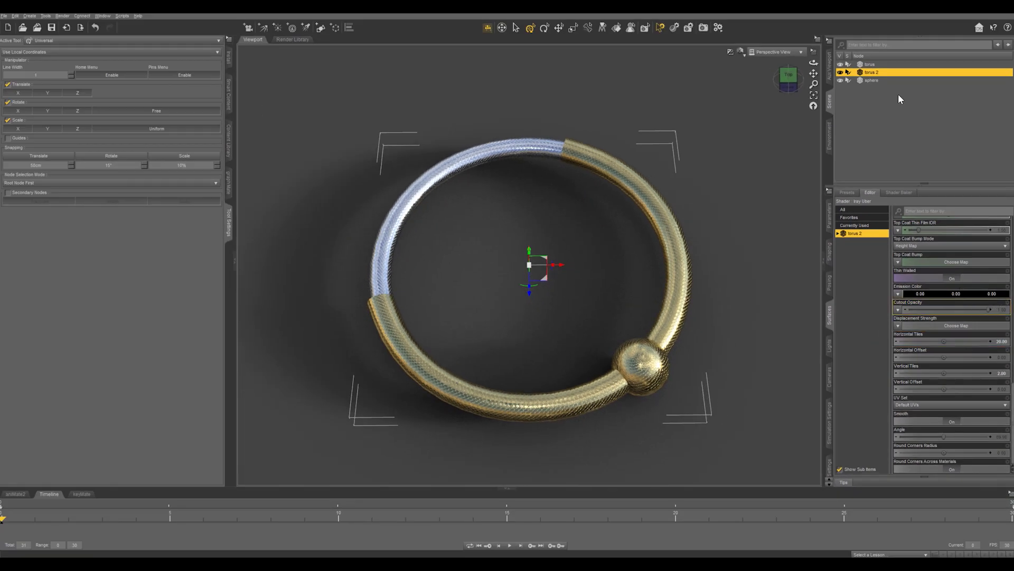
Group torus, torus 2 and sphere into a new group named 'Eyebrow Ring'
drag(898, 93, 876, 64)
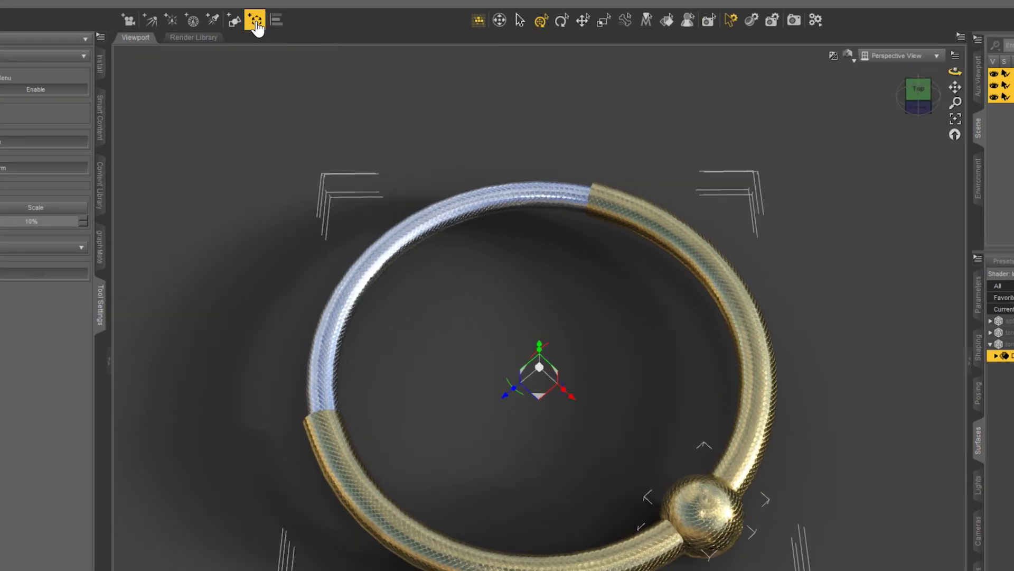
click(256, 21)
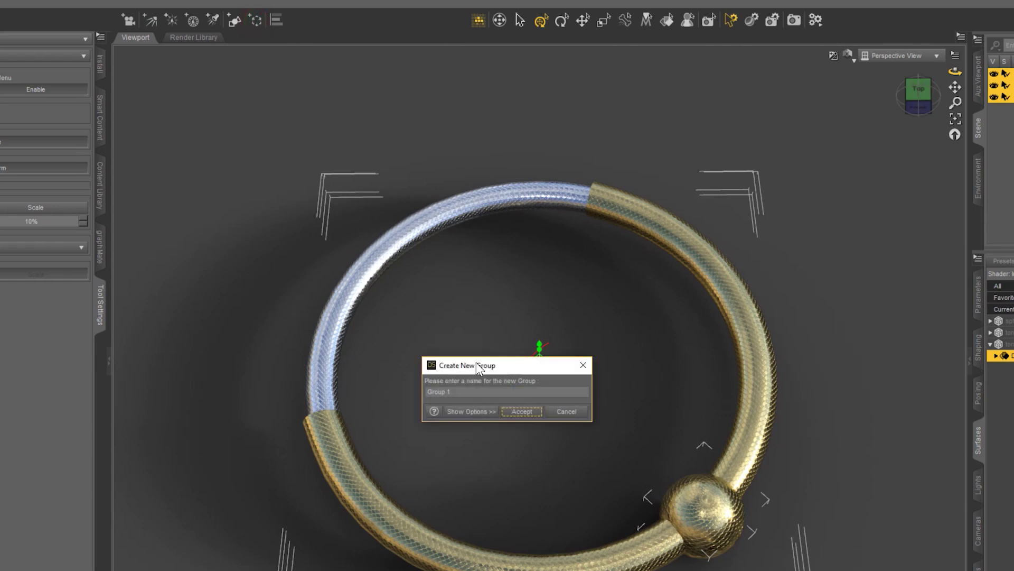
drag(454, 394, 392, 386)
text(Eyebrow Ring)
key(Return)
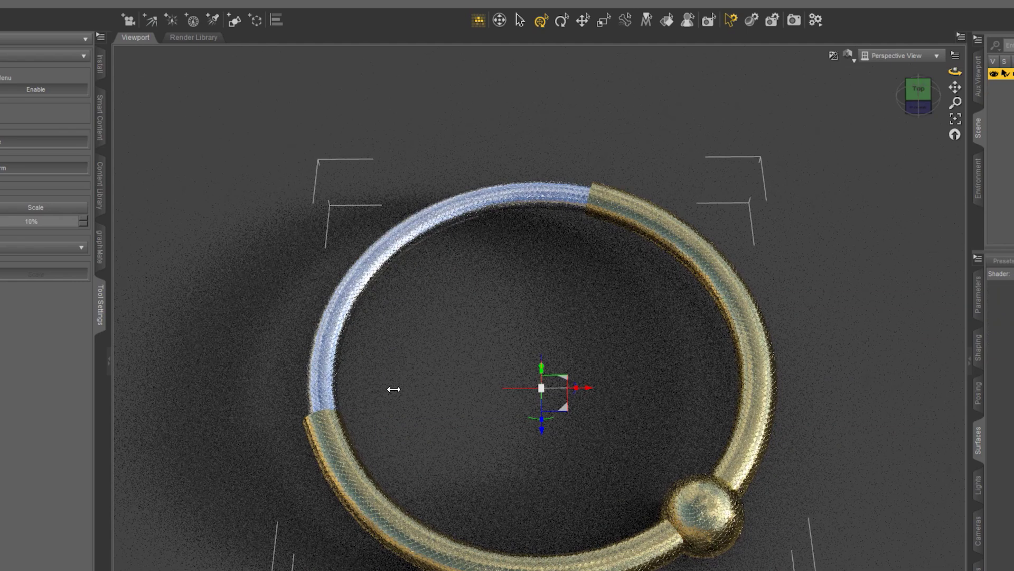